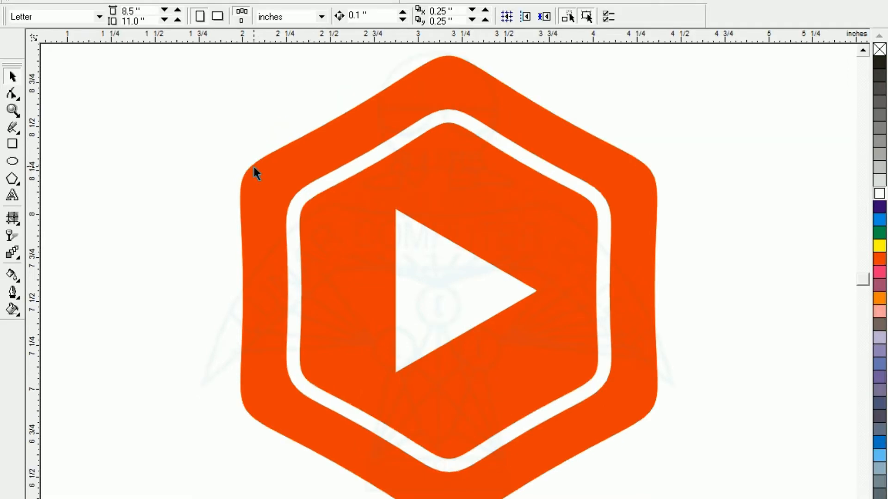
# Draw a six-sided polygon about 1.36 by 1.58 inches beside the orange play logo
pyautogui.press('F3')
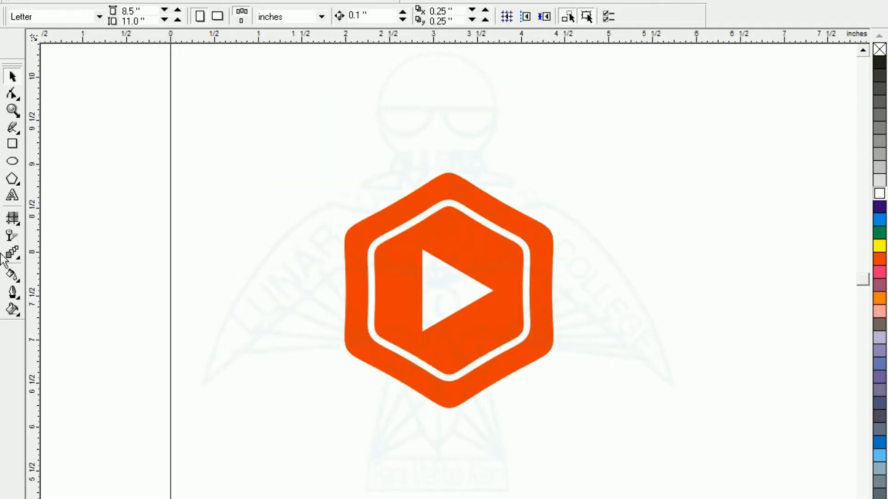
pyautogui.click(13, 179)
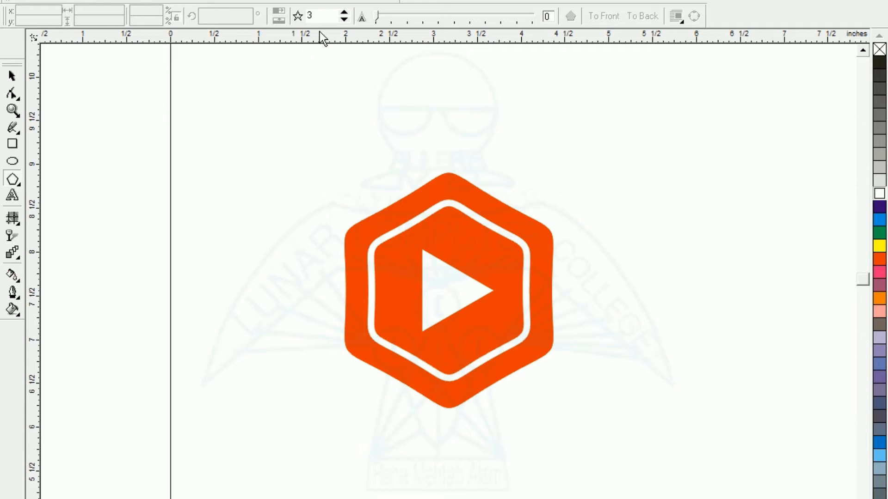
pyautogui.click(323, 15)
pyautogui.moveTo(323, 16); pyautogui.dragTo(296, 14)
pyautogui.write('6')
pyautogui.press('Return')
pyautogui.moveTo(608, 216); pyautogui.dragTo(702, 341)
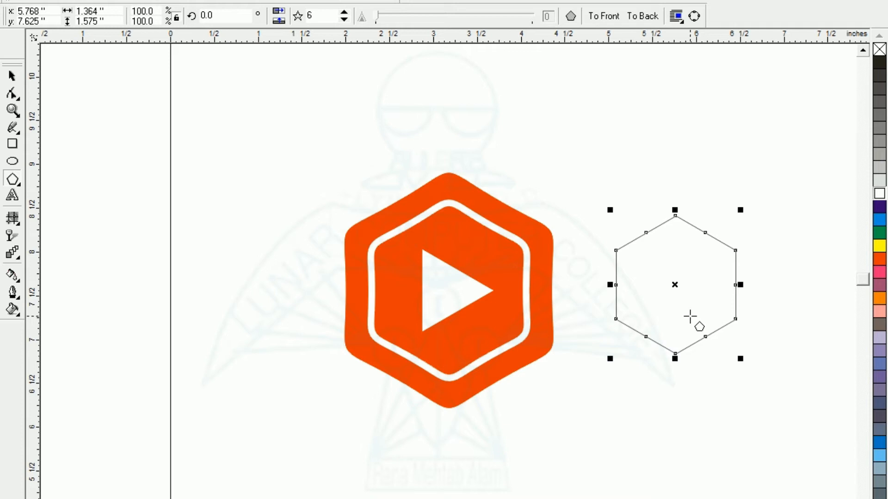
# Round the hexagon's corners with the Shape tool by adding nodes beside the top corner, curving the segment there and deleting the sharp corner node
pyautogui.hotkey('shift', 'F2')
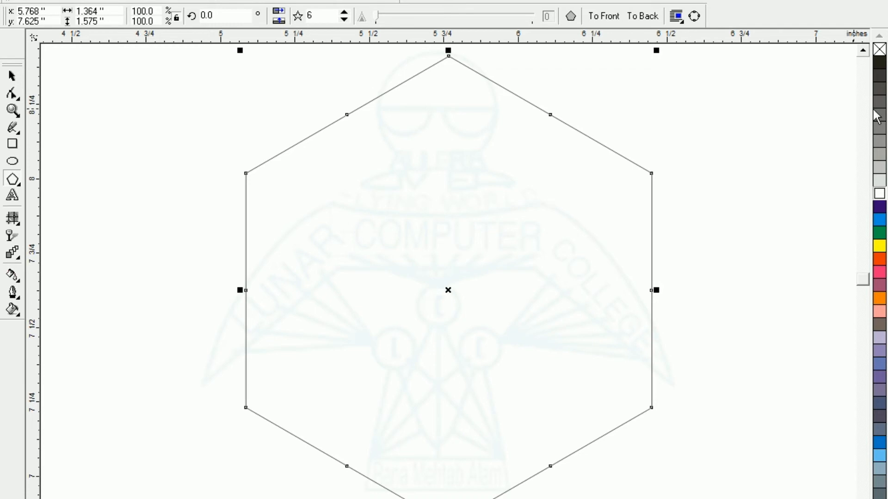
pyautogui.click(863, 50)
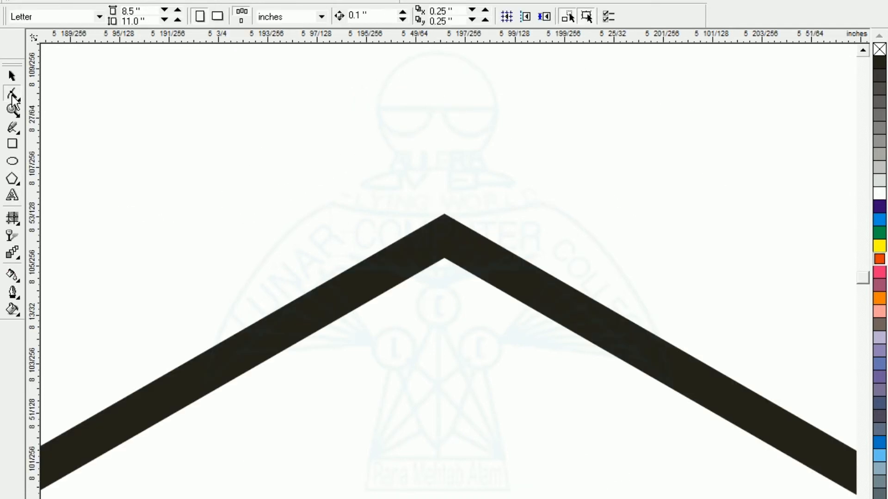
pyautogui.click(404, 272)
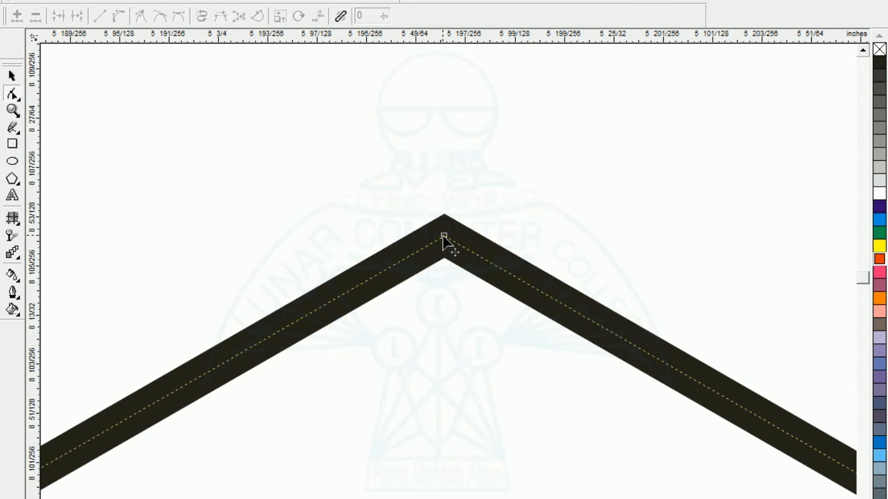
pyautogui.click(407, 257)
pyautogui.doubleClick(471, 251)
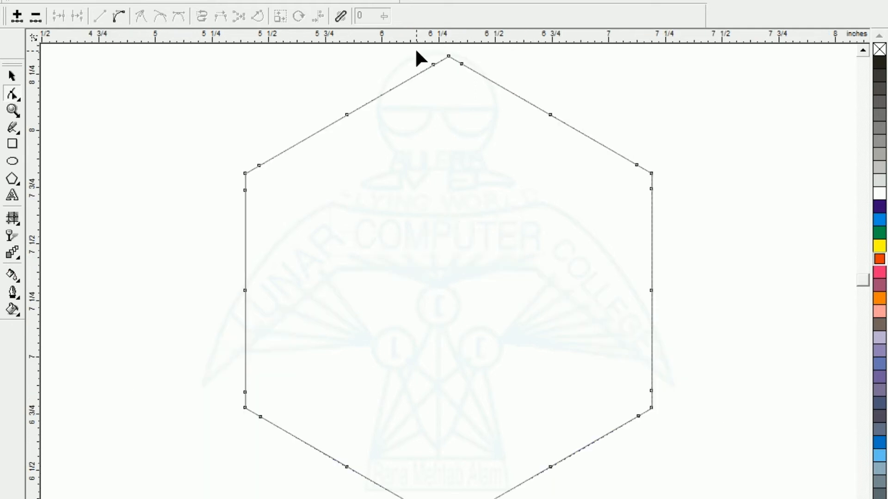
pyautogui.click(416, 51)
pyautogui.moveTo(444, 70); pyautogui.dragTo(469, 98)
pyautogui.press('Delete')
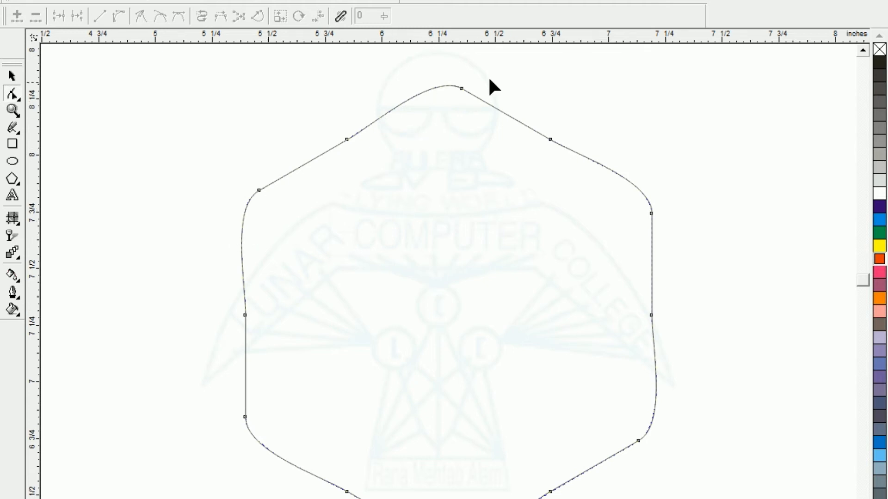
# Fill the rounded hexagon with orange-red
pyautogui.click(12, 76)
pyautogui.click(85, 128)
pyautogui.click(509, 342)
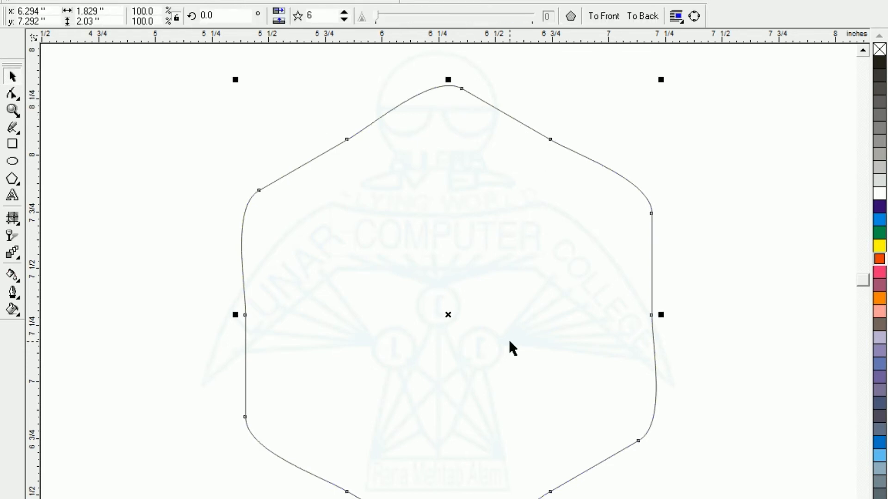
pyautogui.click(880, 260)
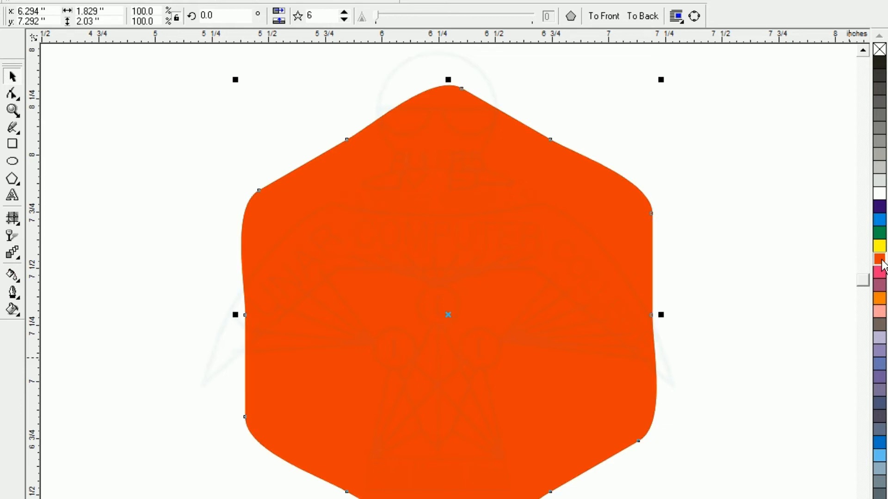
# Make a concentric copy of the hexagon scaled down to about 1.31 by 1.46 inches and give it a white outline
pyautogui.moveTo(665, 81); pyautogui.dragTo(636, 144)
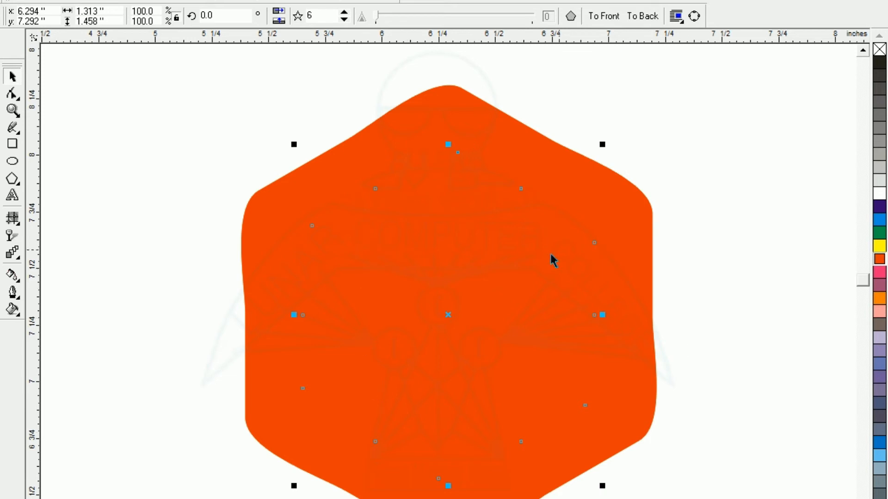
pyautogui.rightClick(883, 197)
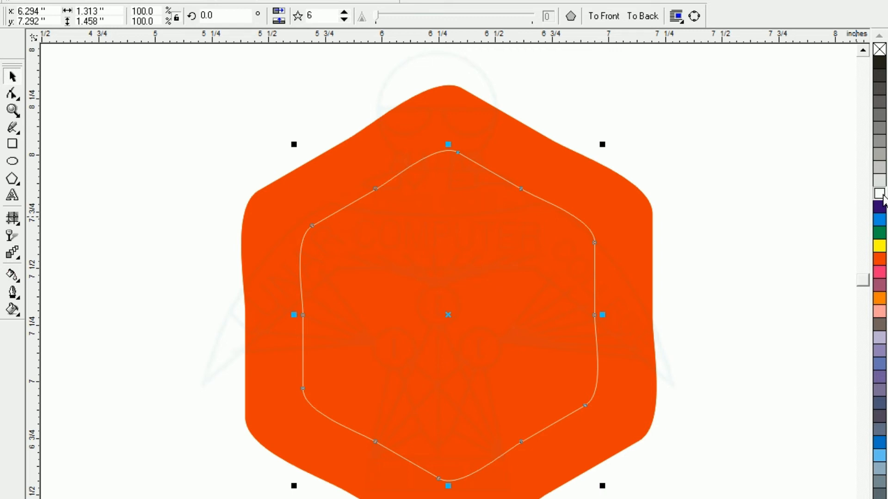
# Set the inner hexagon's outline to beveled corners and extended square line caps, with Behind fill and Scale with image enabled
pyautogui.press('F12')
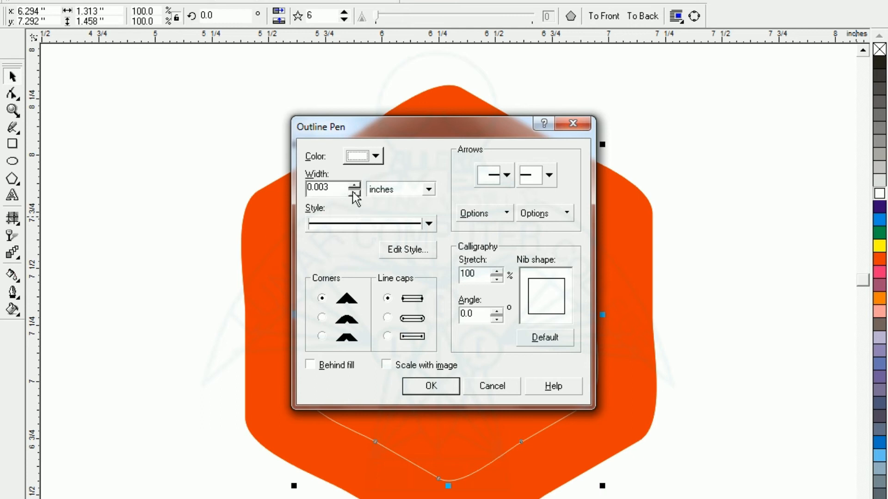
pyautogui.click(322, 336)
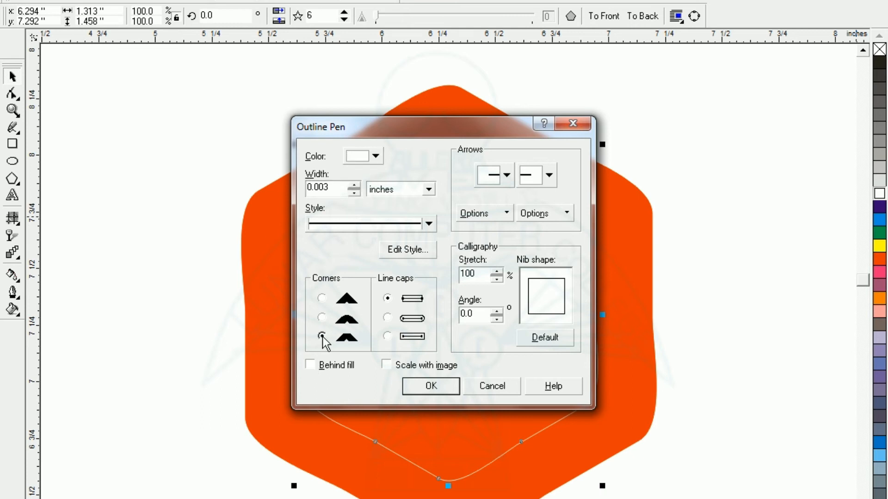
pyautogui.click(388, 336)
pyautogui.click(312, 365)
pyautogui.click(385, 365)
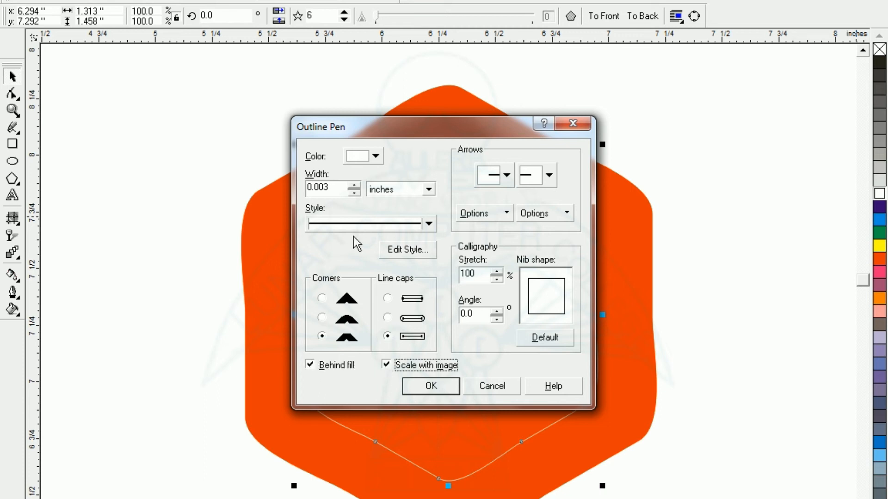
# Increase the inner hexagon's white outline width to about 0.1 inches and apply the outline settings
pyautogui.click(353, 185)
pyautogui.click(353, 185)
pyautogui.click(353, 185)
pyautogui.click(353, 185)
pyautogui.click(353, 186)
pyautogui.click(352, 185)
pyautogui.click(353, 186)
pyautogui.click(353, 185)
pyautogui.click(353, 185)
pyautogui.click(352, 186)
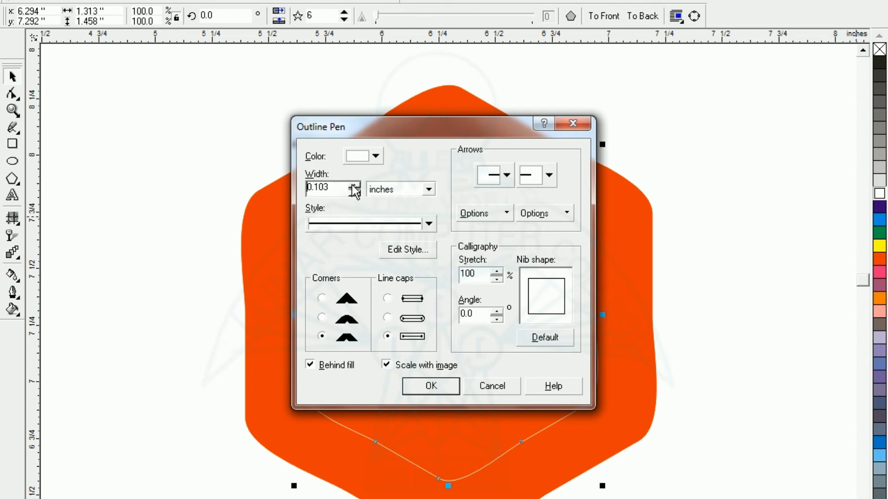
pyautogui.click(353, 186)
pyautogui.click(415, 381)
pyautogui.click(128, 235)
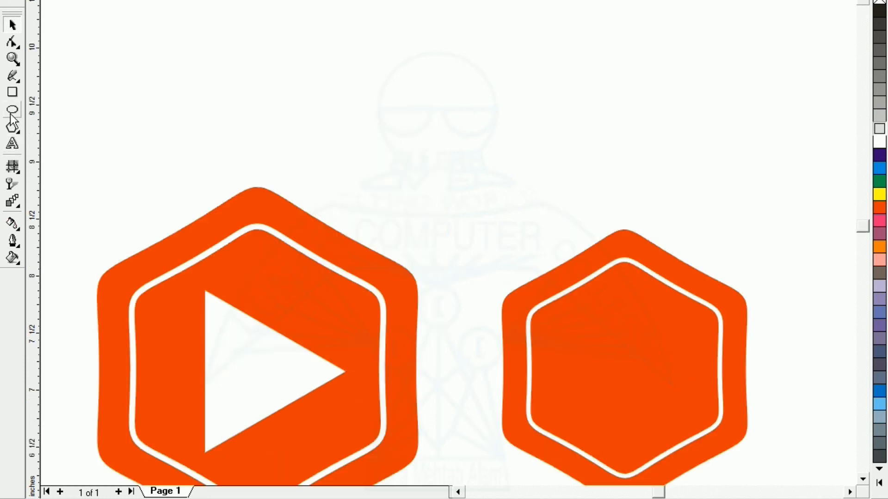
# Draw a triangle in the empty area above the two hexagons and rotate it partway clockwise
pyautogui.click(13, 127)
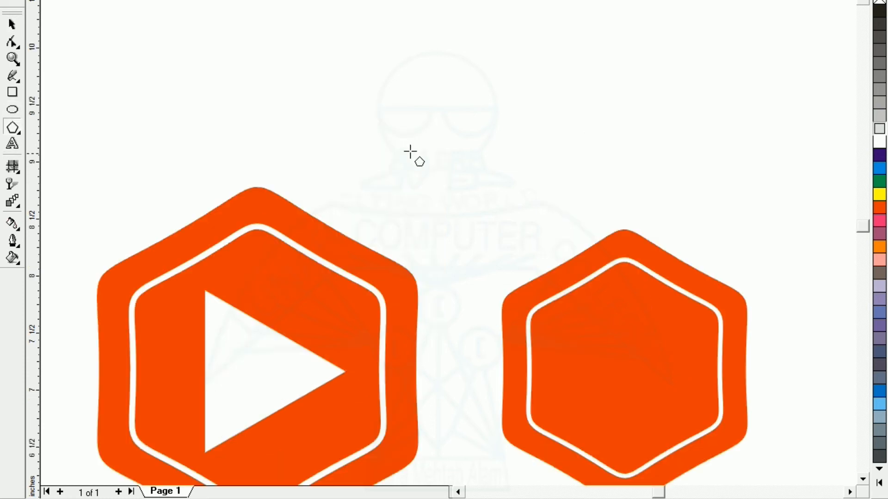
pyautogui.moveTo(425, 138)
pyautogui.mouseDown()
pyautogui.moveTo(481, 208)
pyautogui.moveTo(507, 216)
pyautogui.moveTo(525, 239)
pyautogui.mouseUp()
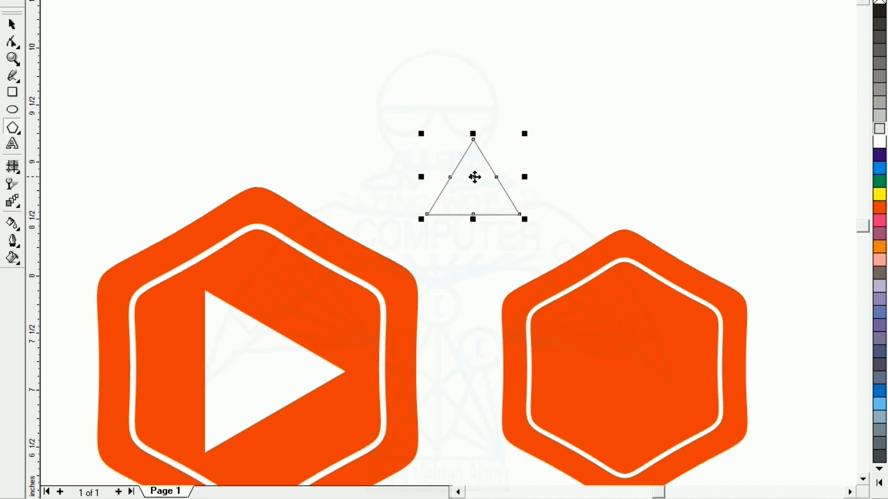
pyautogui.click(475, 176)
pyautogui.moveTo(526, 135); pyautogui.dragTo(503, 240)
pyautogui.click(13, 26)
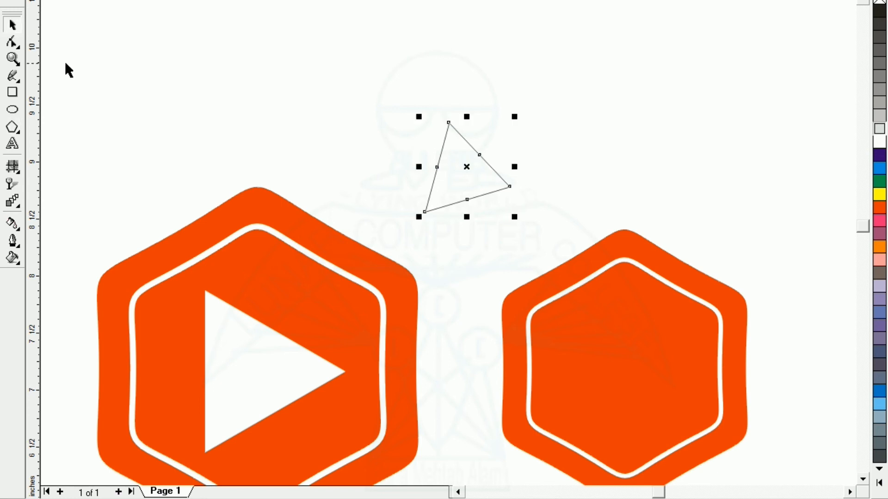
# Move the triangle into the middle of the new hexagon and fill it with white
pyautogui.click(449, 204)
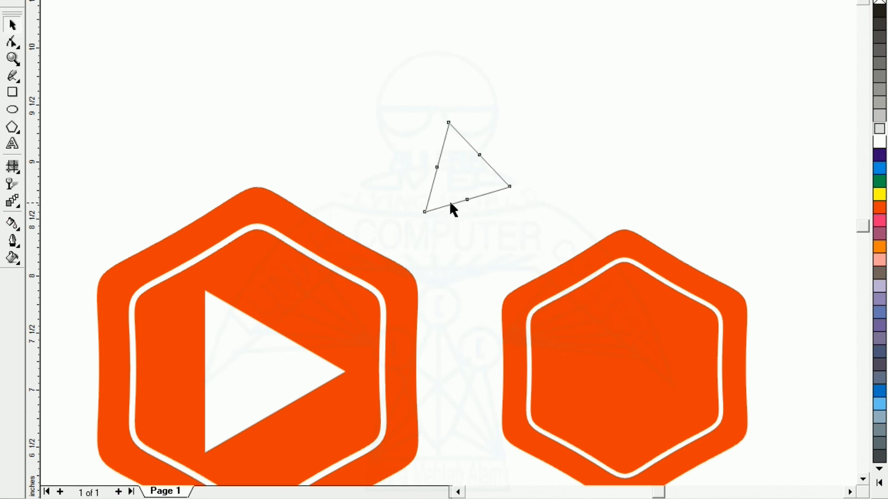
pyautogui.moveTo(445, 201); pyautogui.dragTo(615, 402)
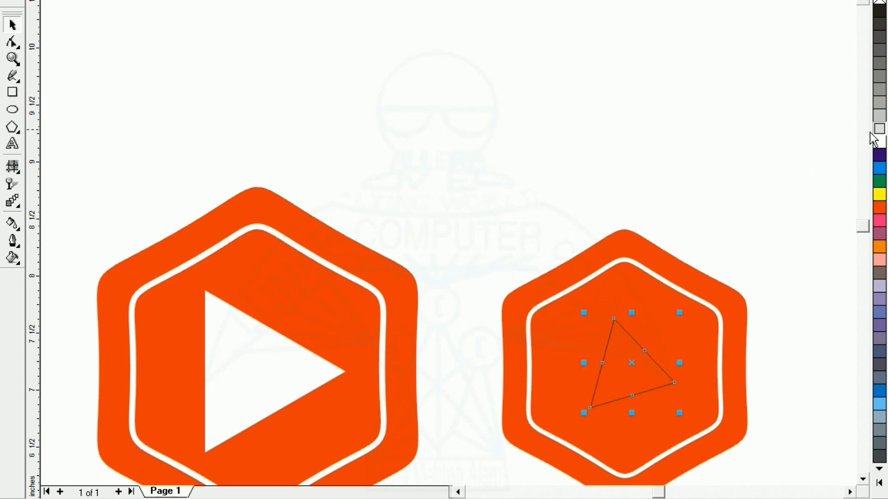
pyautogui.click(879, 142)
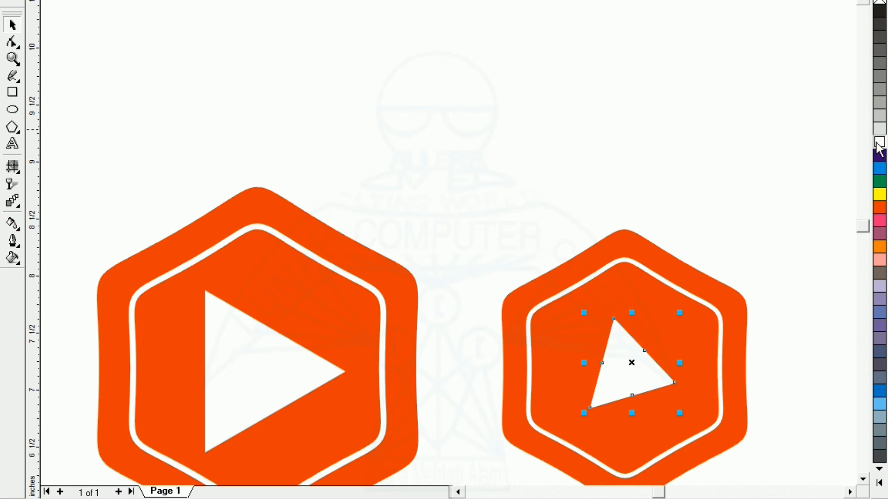
# Rotate the white triangle to point right like a play symbol and enlarge it slightly inside the hexagon
pyautogui.click(498, 170)
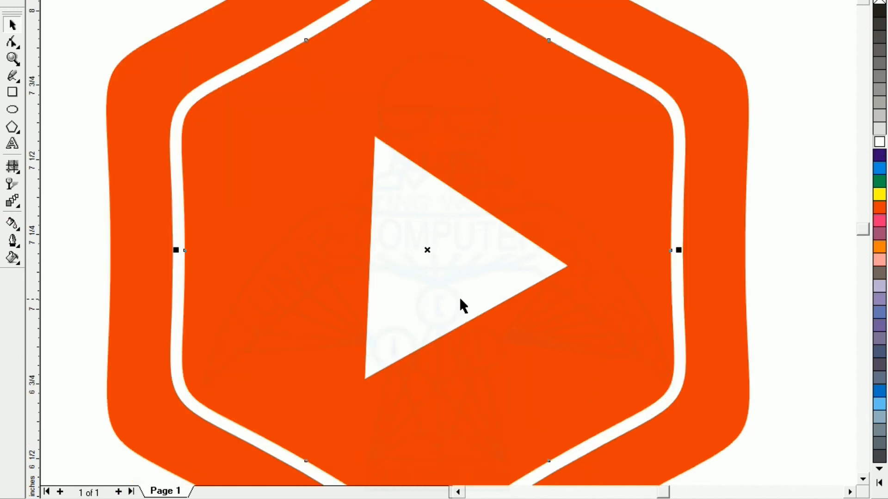
pyautogui.click(460, 300)
pyautogui.moveTo(571, 383); pyautogui.dragTo(603, 395)
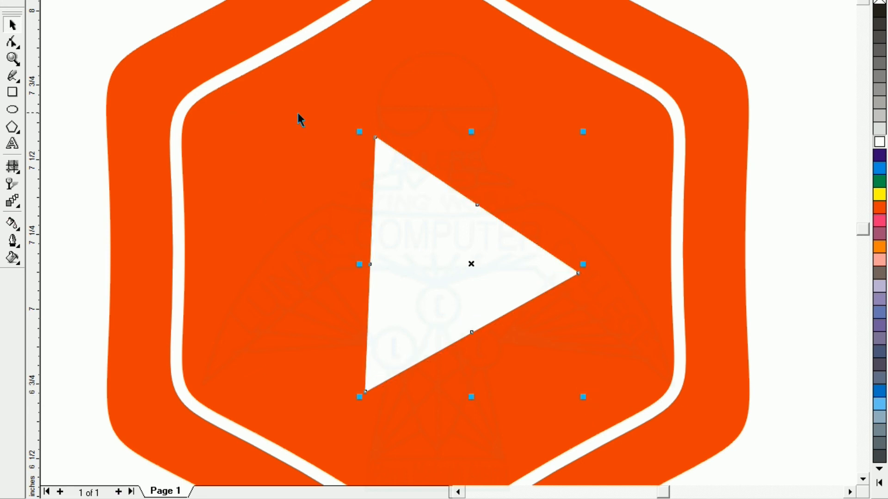
pyautogui.press('F4')
pyautogui.click(486, 17)
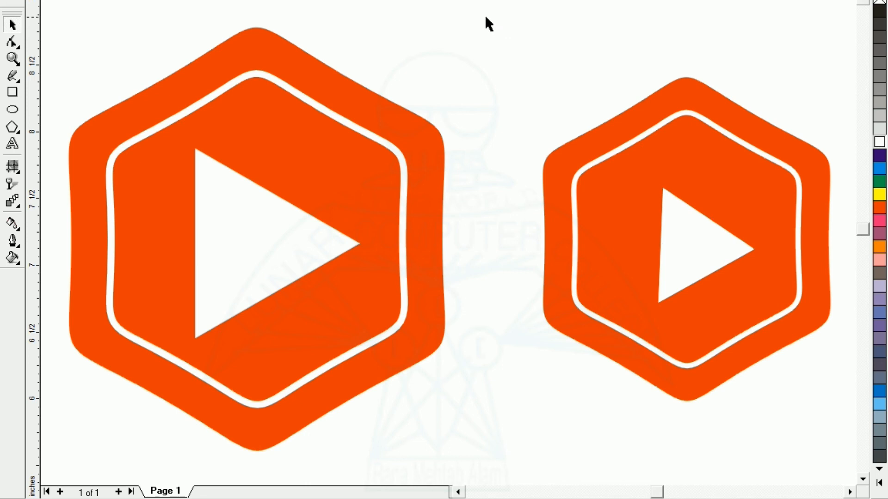
# Select the outer orange hexagon of the newly drawn logo
pyautogui.click(566, 219)
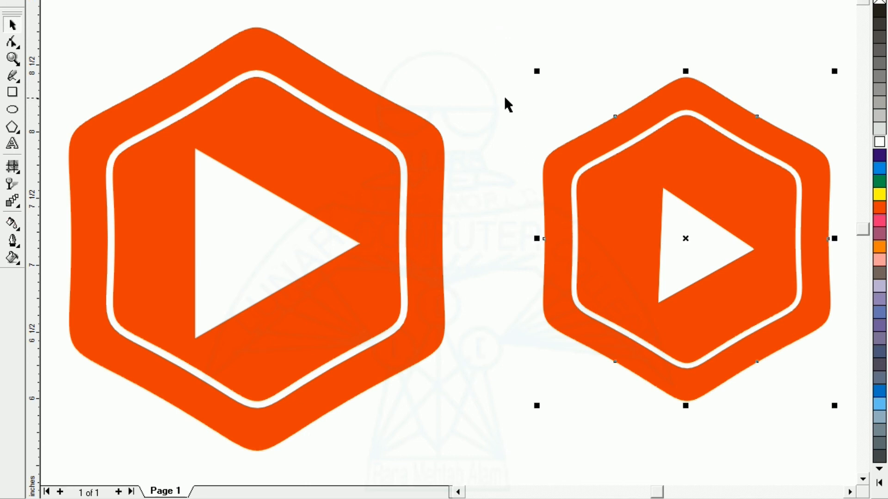